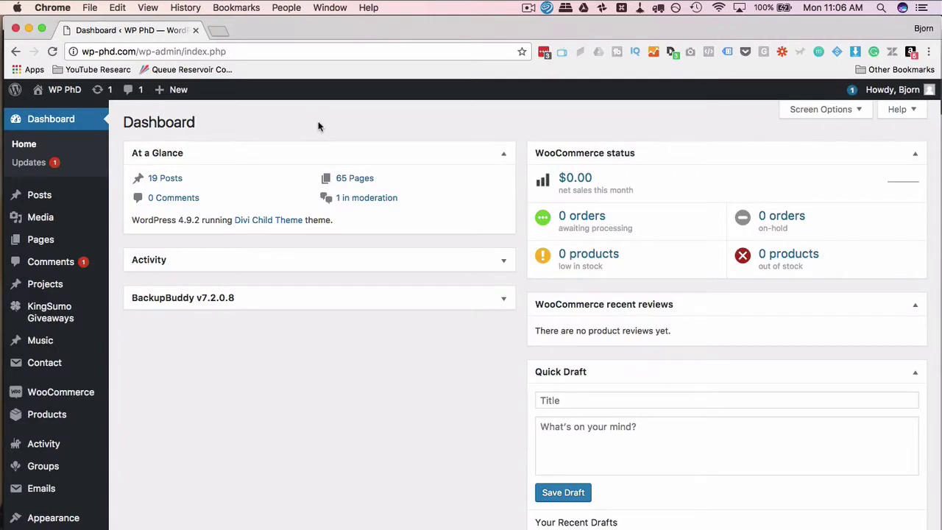
Step: Add a new page titled 'Template Testing', save it as a draft, and open the Frontend Editor
mouse_move(44, 239)
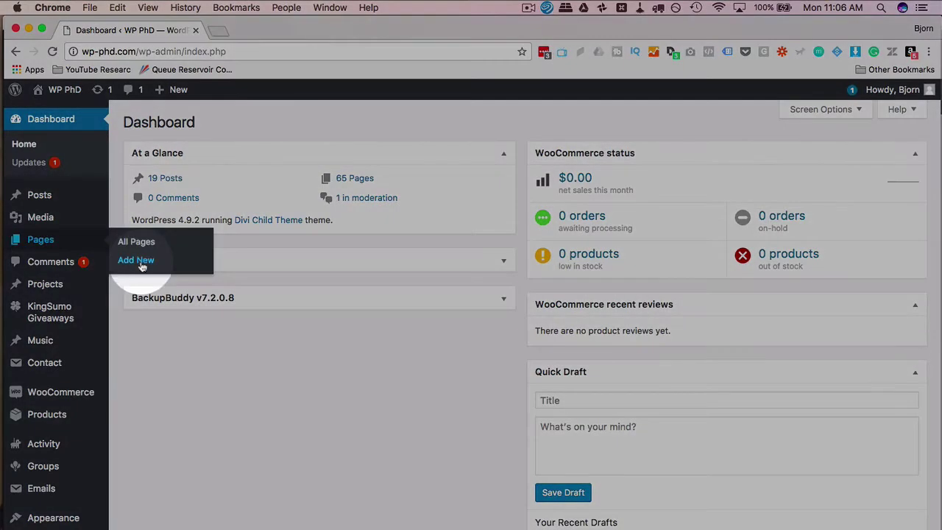
left_click(140, 261)
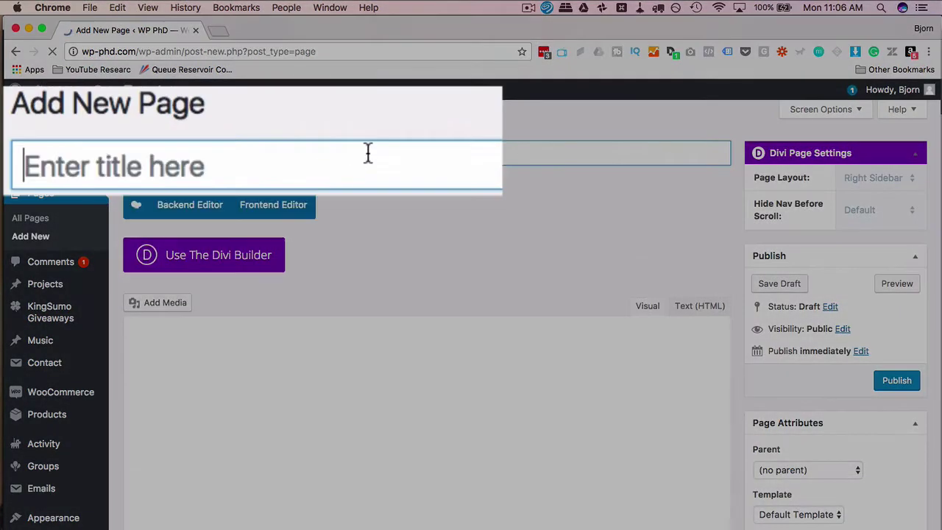
type("Template Testing")
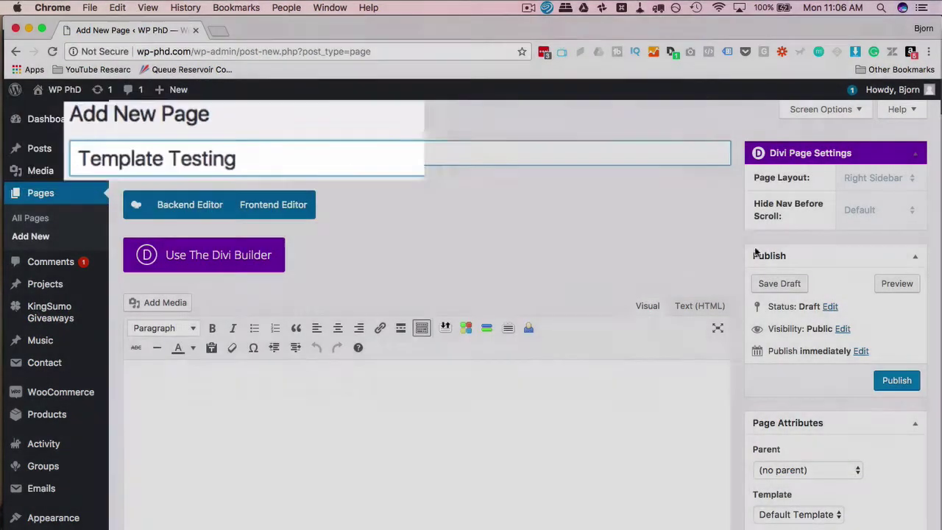
left_click(780, 284)
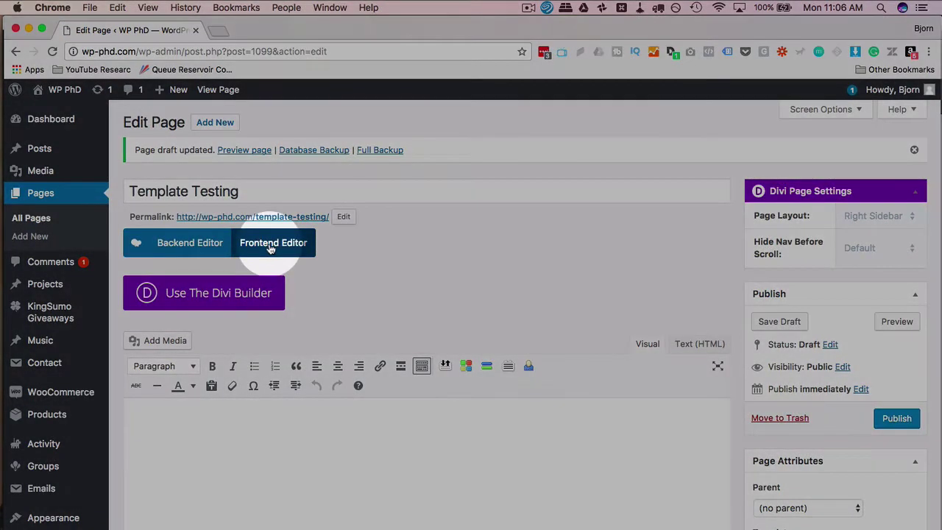
left_click(273, 245)
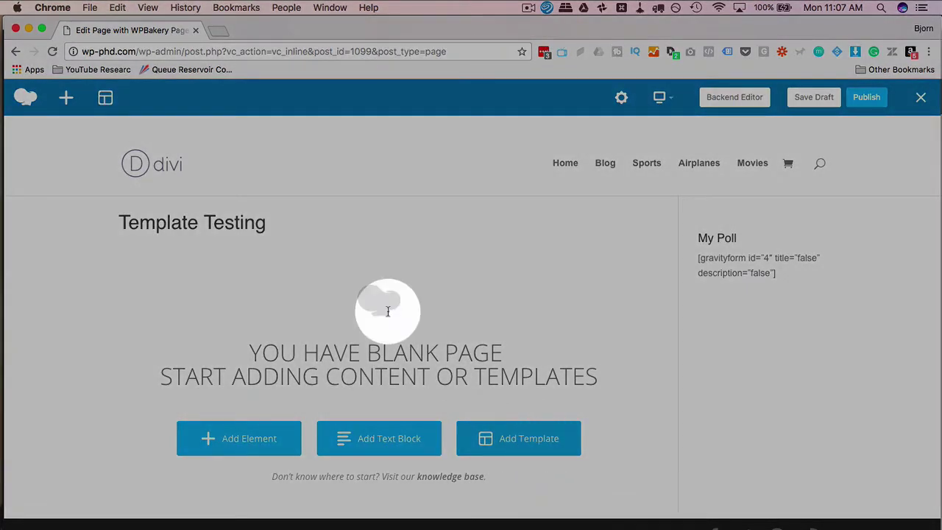
Step: Open the Templates panel's Template library tab and load the full library grid
left_click(105, 101)
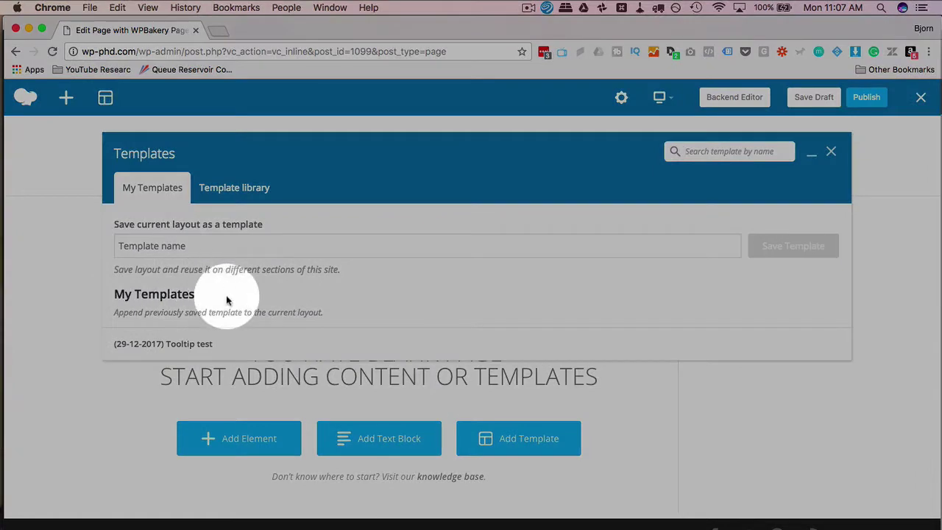
left_click(243, 190)
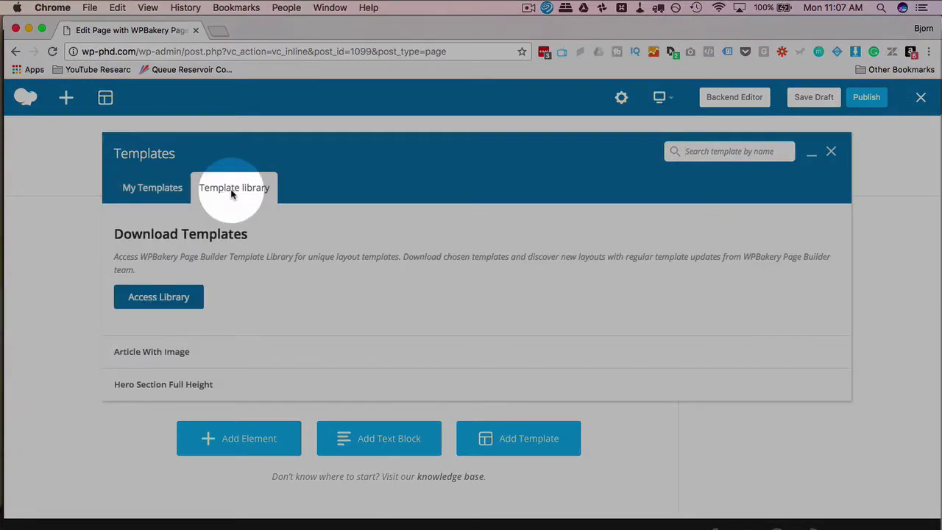
left_click(155, 297)
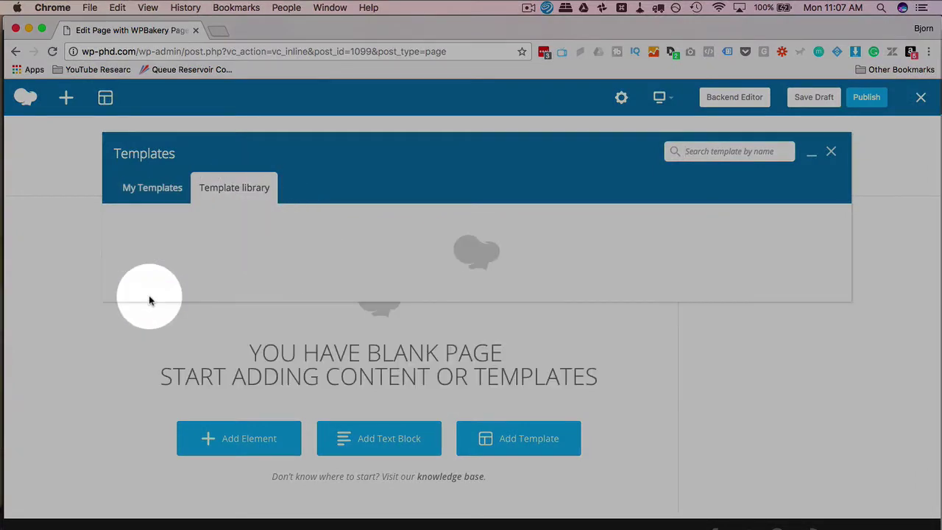
Step: Preview the Media Grid With Article template, then return to the library grid
scroll(399, 337, "down", 3)
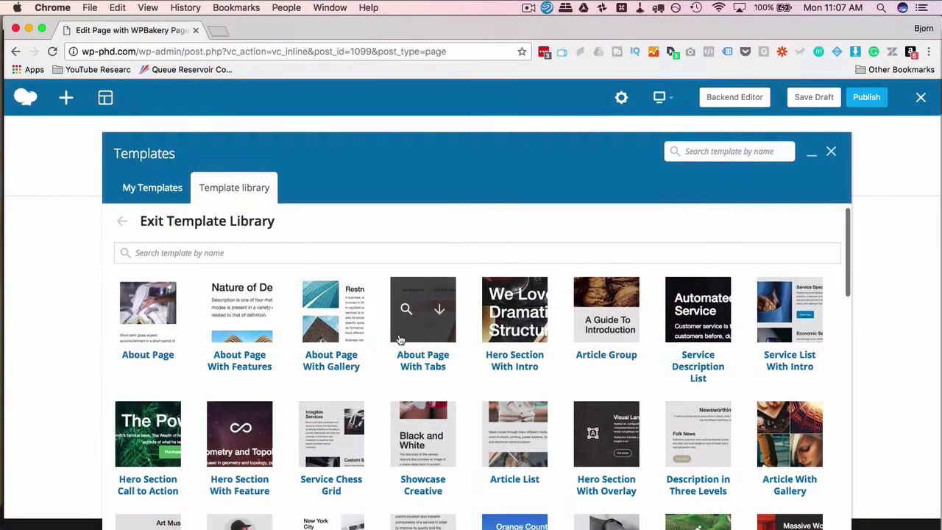
left_click_drag(400, 339, 441, 302)
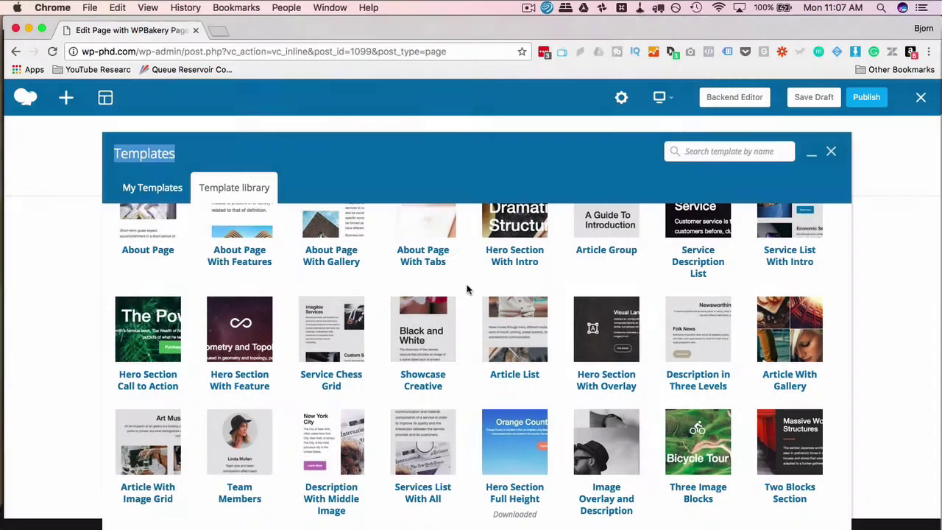
left_click(467, 289)
scroll(466, 289, "down", 5)
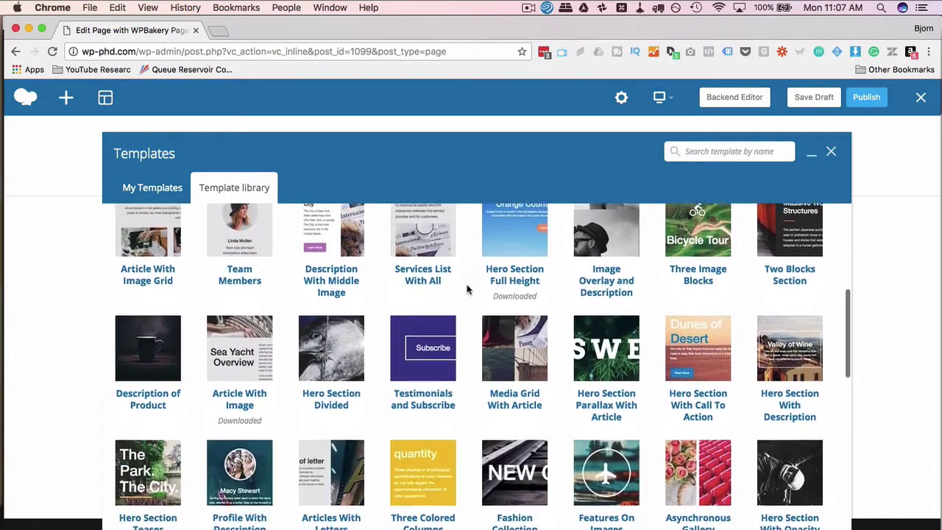
left_click(498, 312)
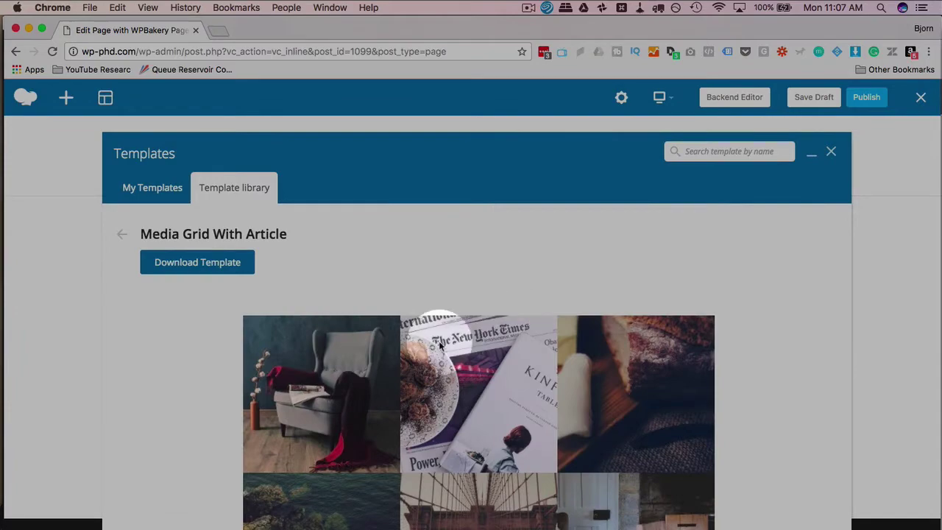
scroll(439, 340, "down", 7)
scroll(440, 346, "up", 7)
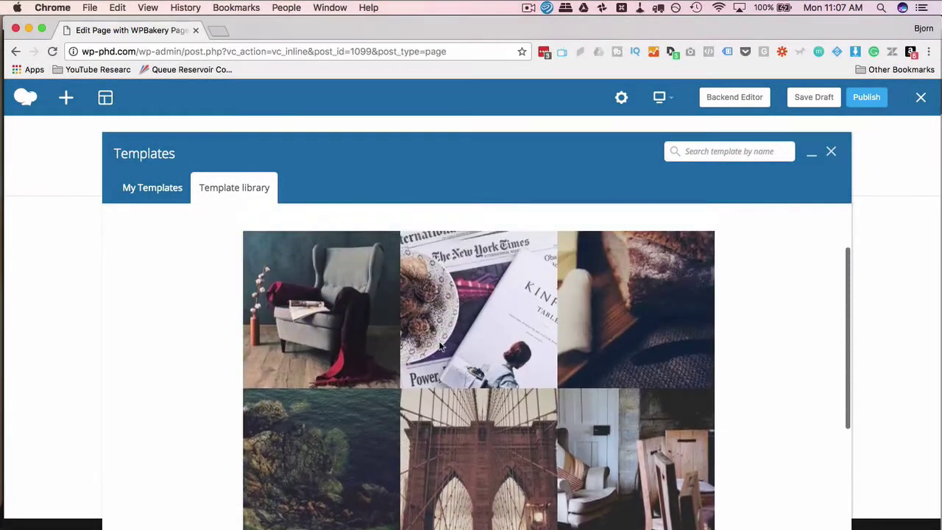
left_click(121, 237)
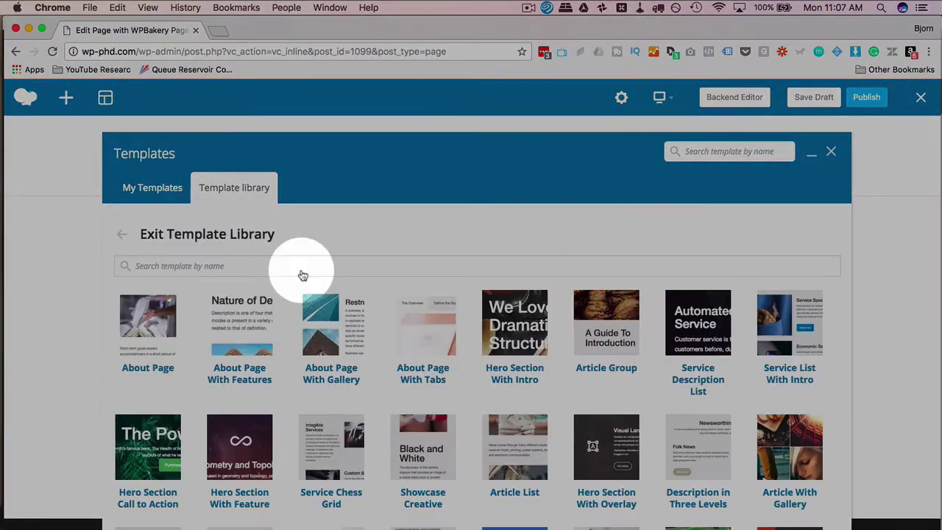
Step: Preview the Features On Images template and go back to the library grid
scroll(603, 371, "down", 5)
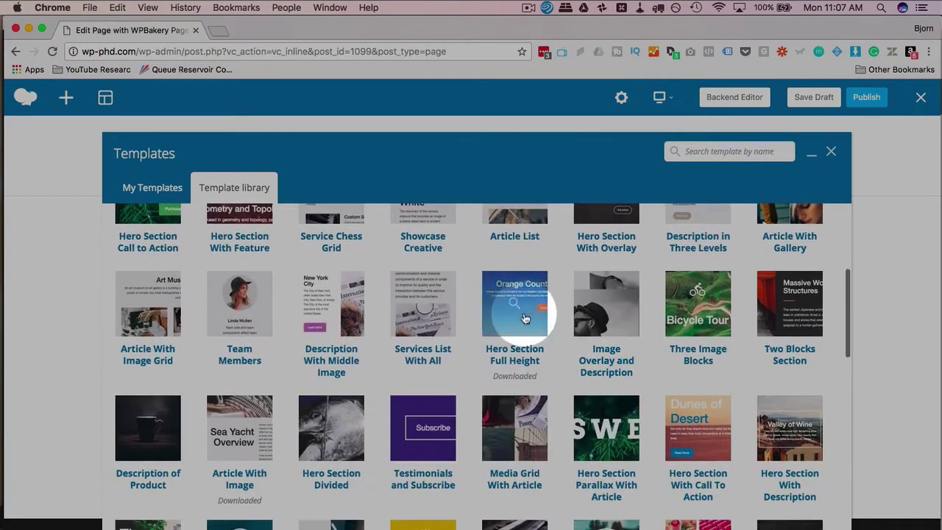
left_click(513, 305)
scroll(516, 307, "down", 5)
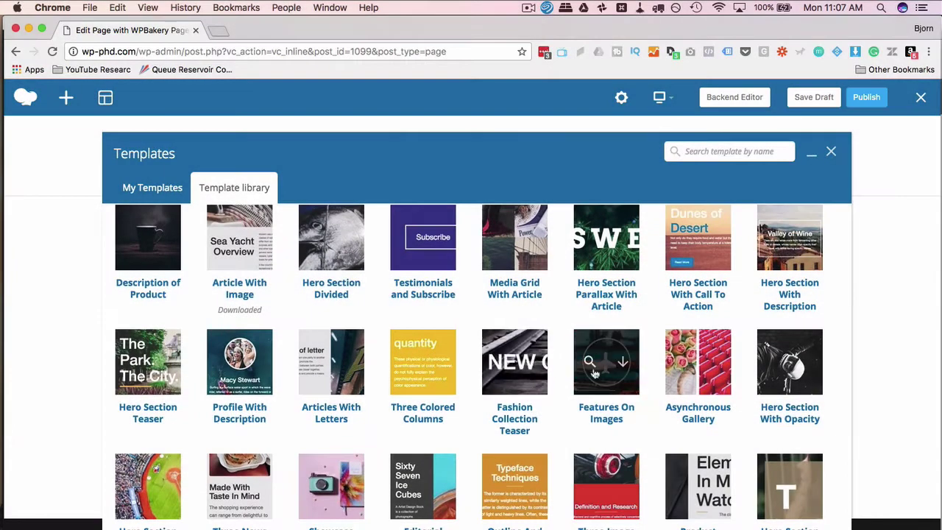
left_click(593, 368)
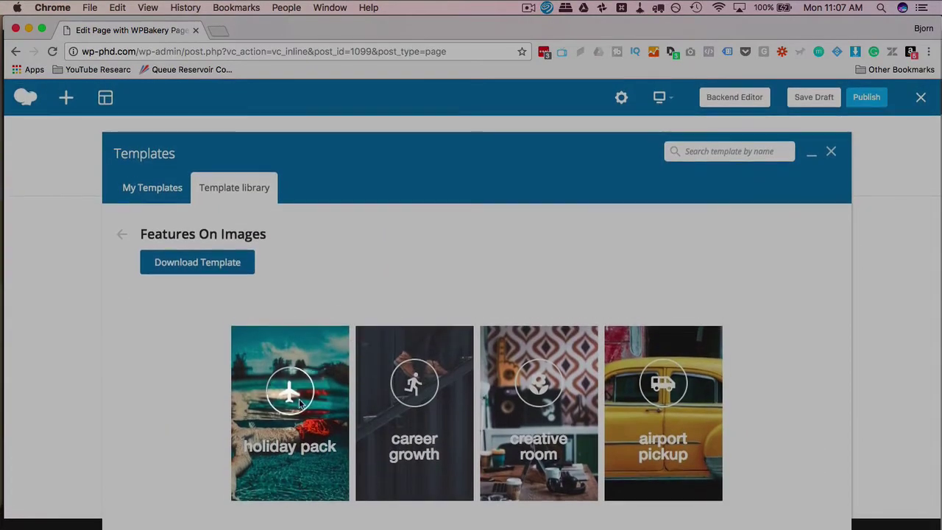
left_click(121, 234)
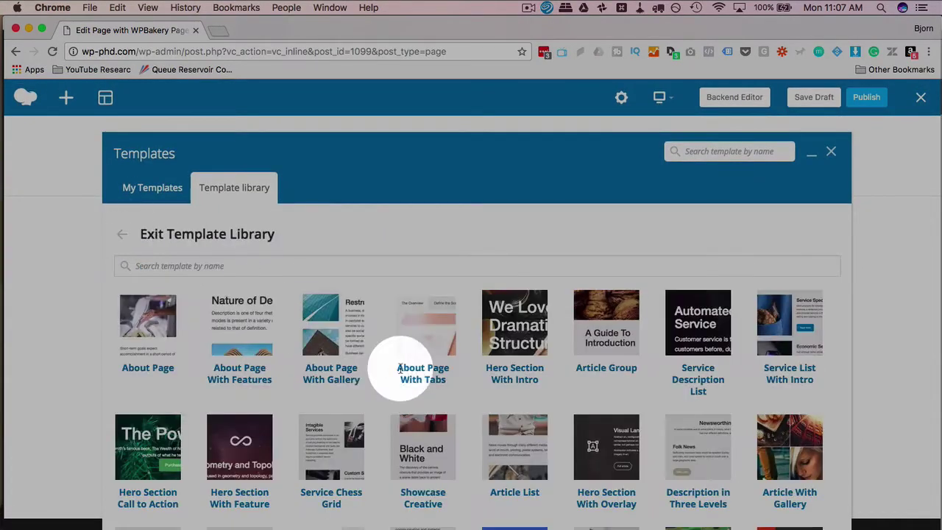
scroll(410, 368, "down", 3)
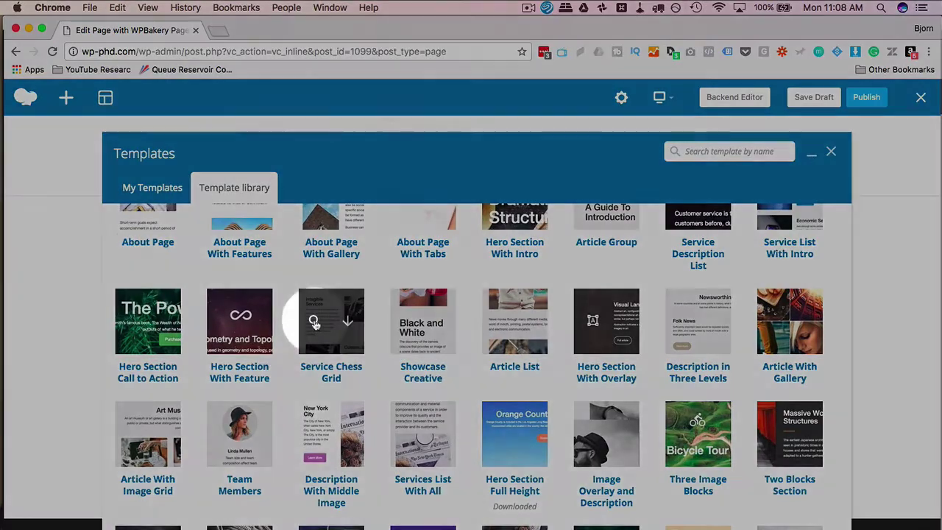
Step: Preview the Service Chess Grid template and download it
left_click(314, 324)
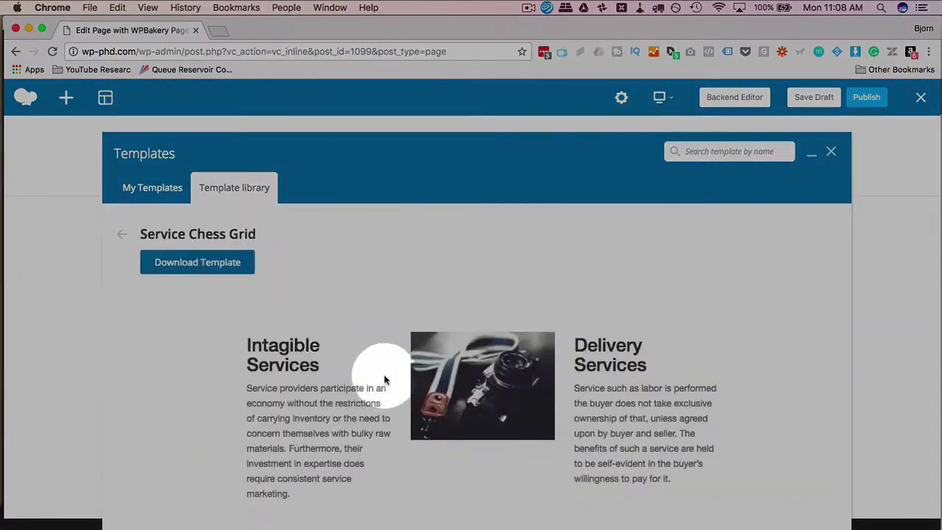
scroll(381, 378, "down", 5)
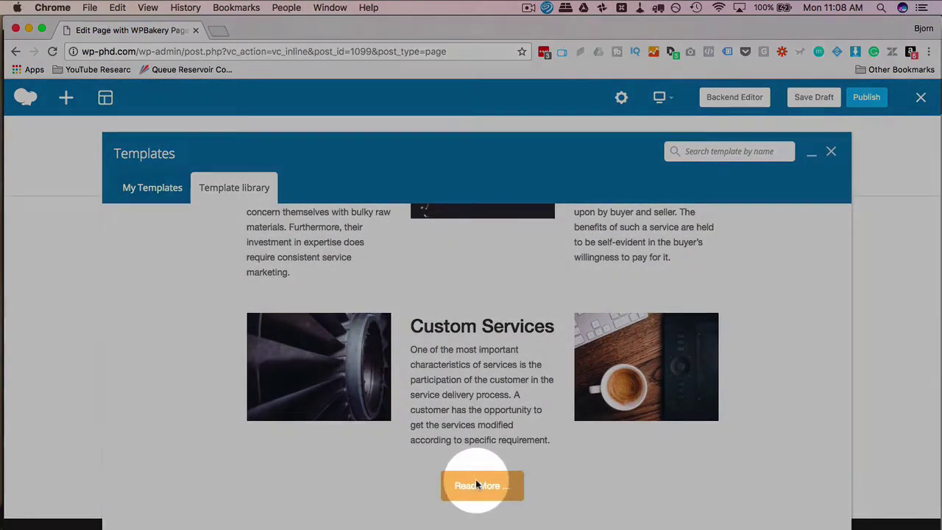
scroll(535, 393, "up", 3)
scroll(535, 393, "up", 1)
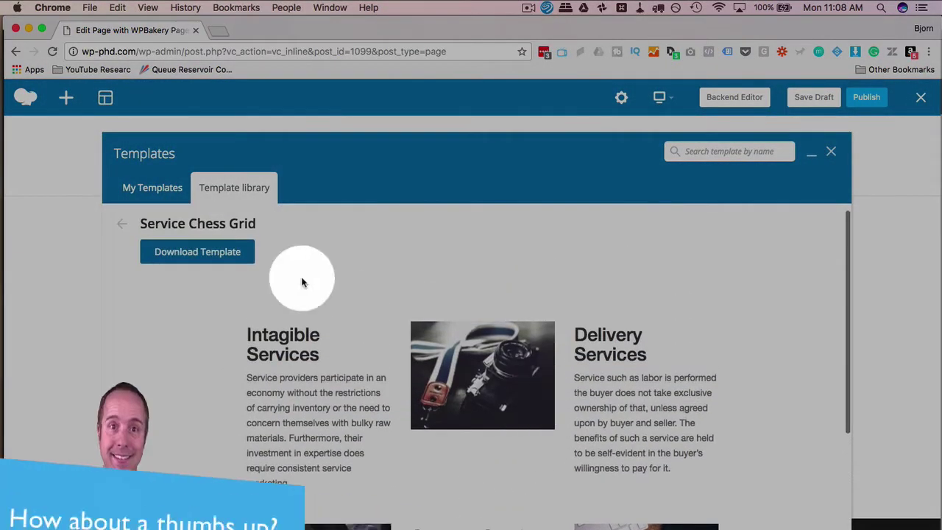
left_click(212, 257)
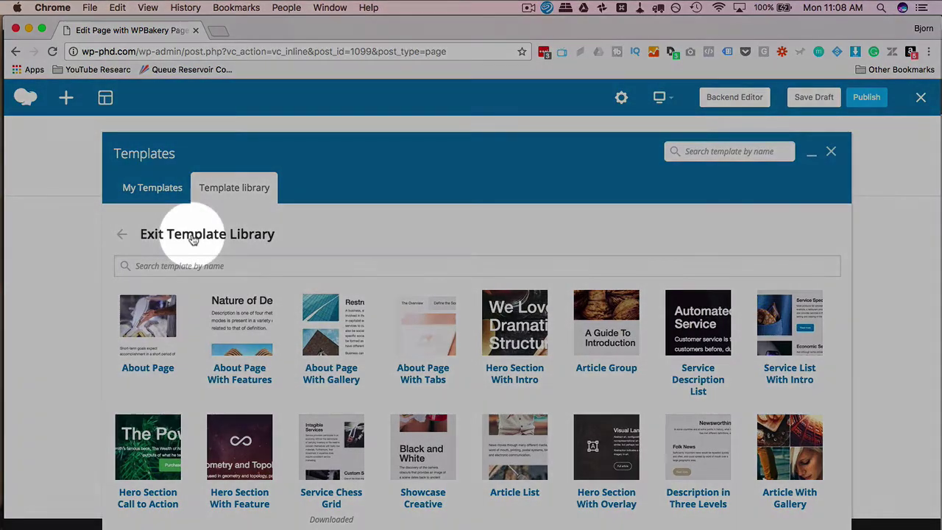
Step: Exit the template library and add the downloaded Service Chess Grid template to the page
left_click(193, 236)
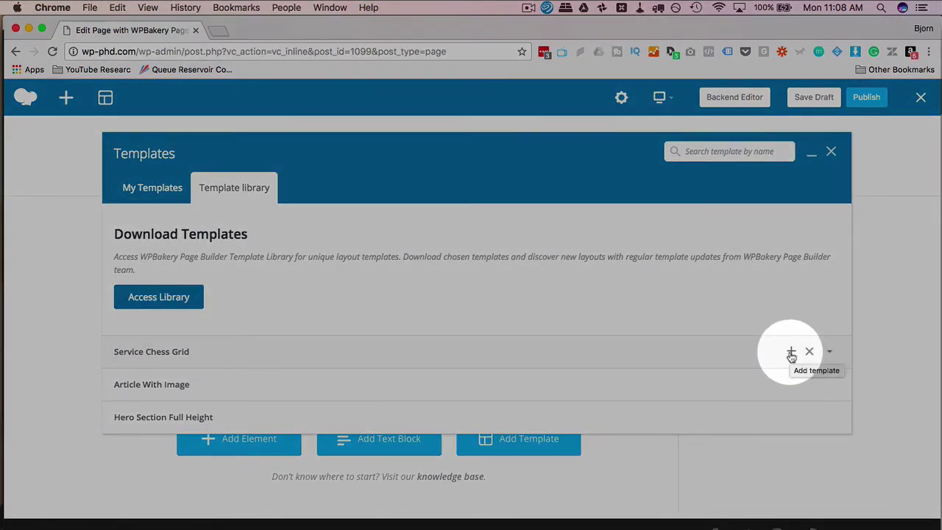
left_click(790, 354)
scroll(368, 242, "down", 5)
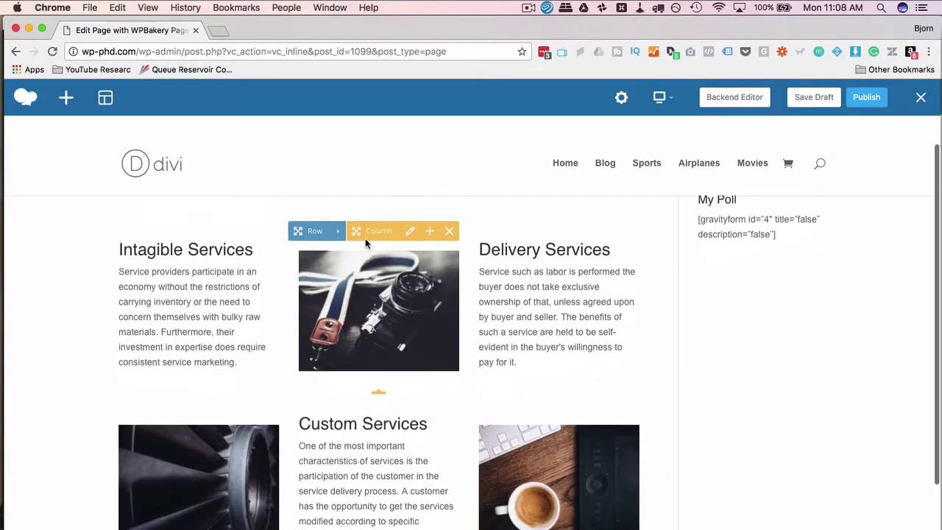
scroll(338, 365, "up", 5)
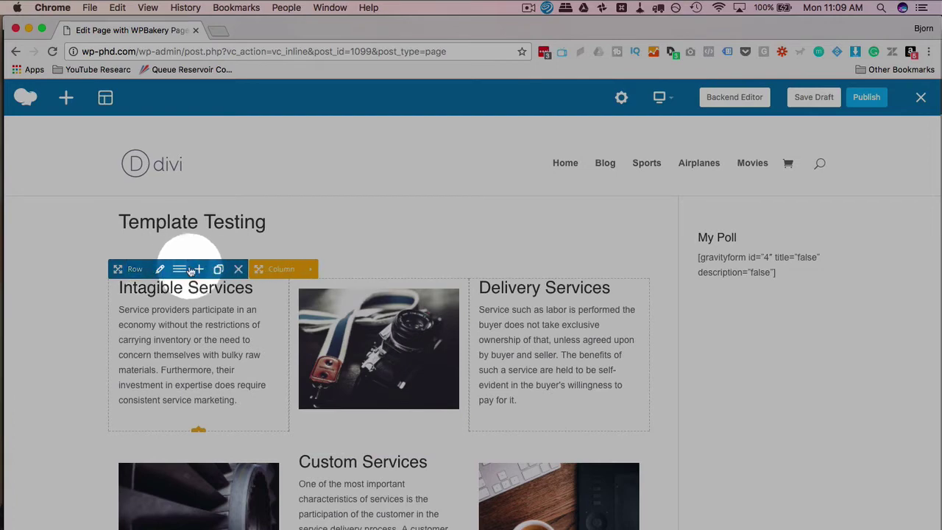
Step: Change the first row's layout to four equal columns and apply it
left_click(179, 269)
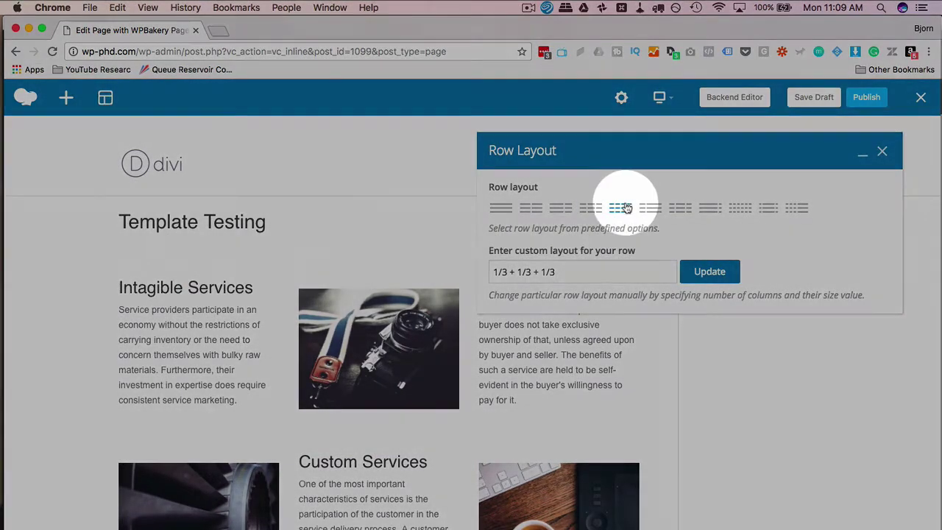
left_click(648, 209)
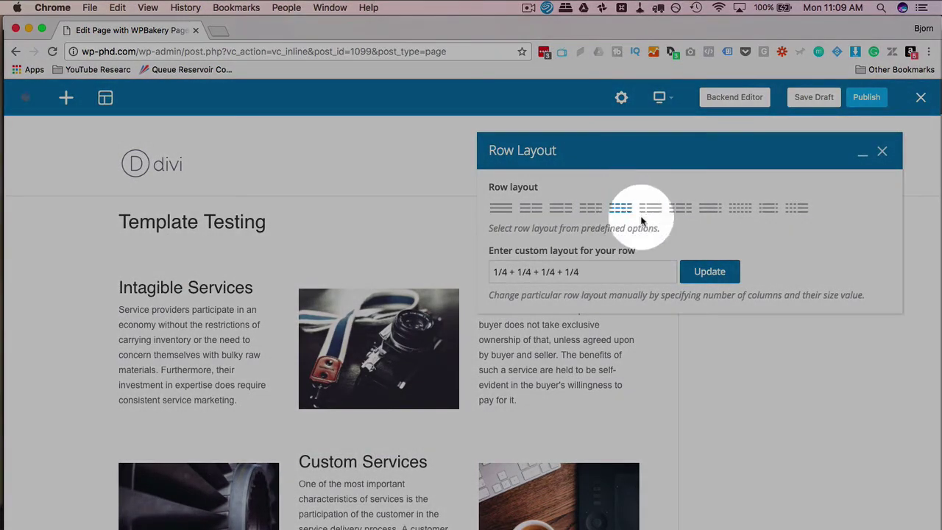
left_click(707, 272)
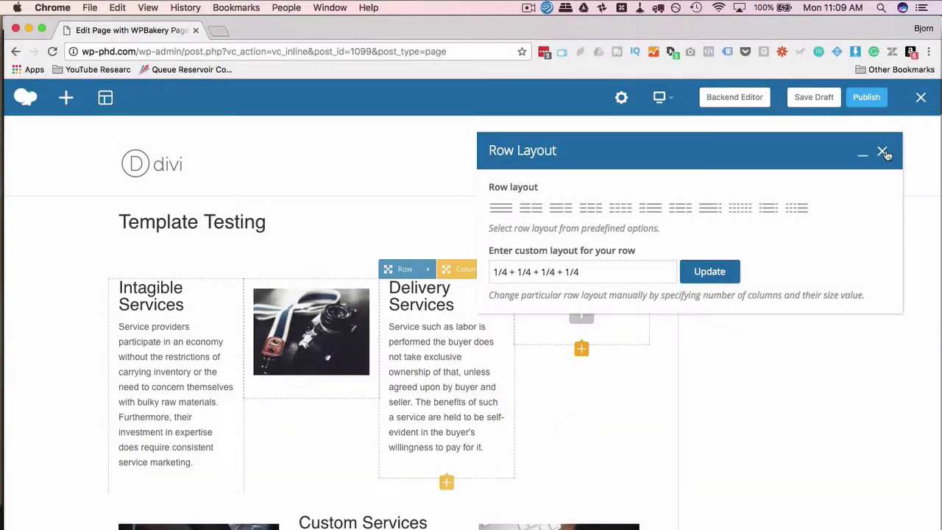
left_click(882, 152)
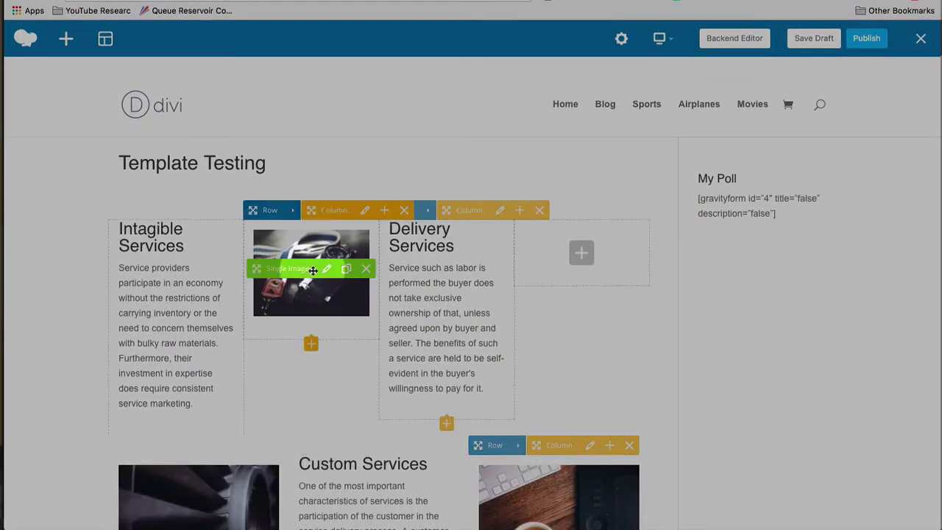
Step: Copy the camera Single Image and move the duplicate into the empty fourth column
left_click(306, 332)
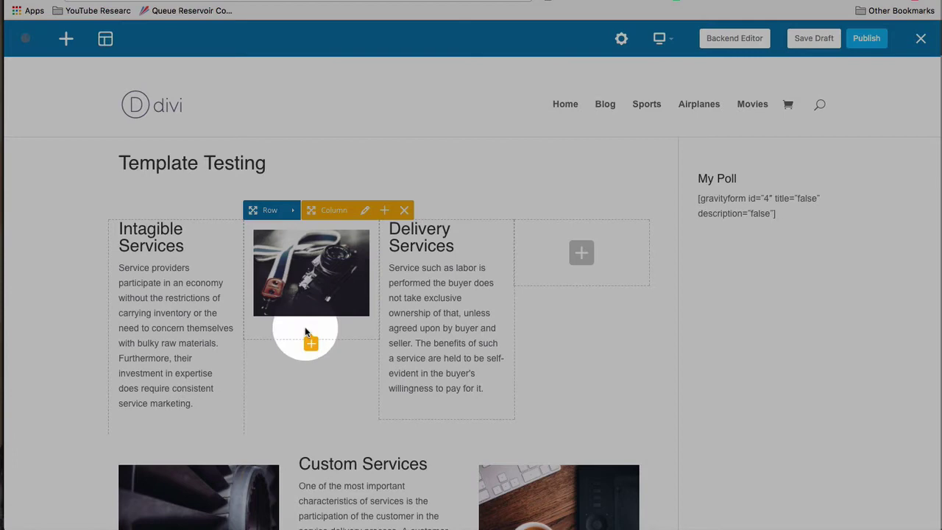
key("super+c")
key("super+v")
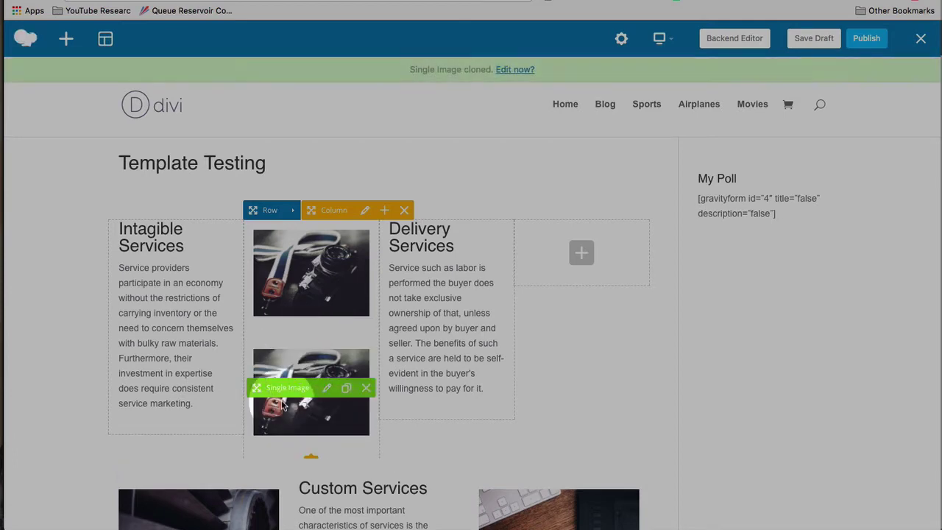
mouse_move(257, 387)
left_mouse_down()
mouse_move(614, 229)
mouse_move(589, 246)
left_mouse_up()
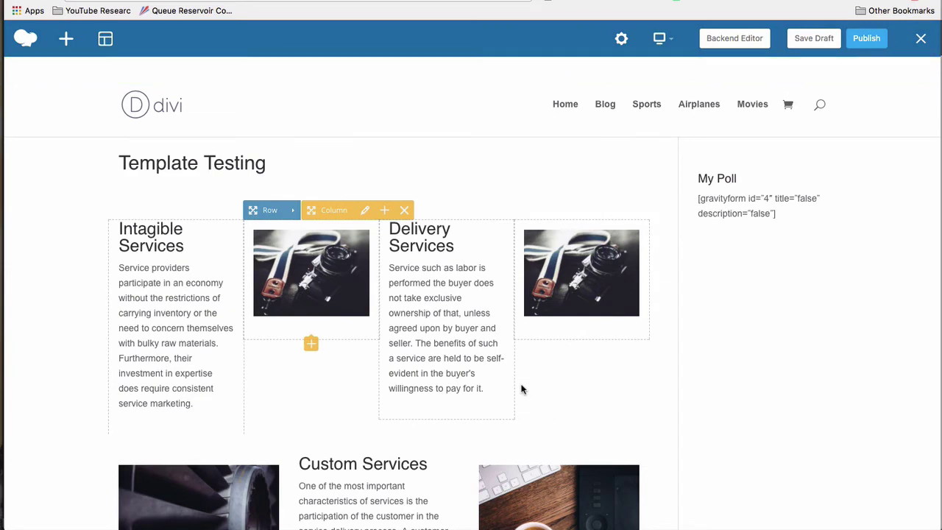
scroll(521, 390, "down", 5)
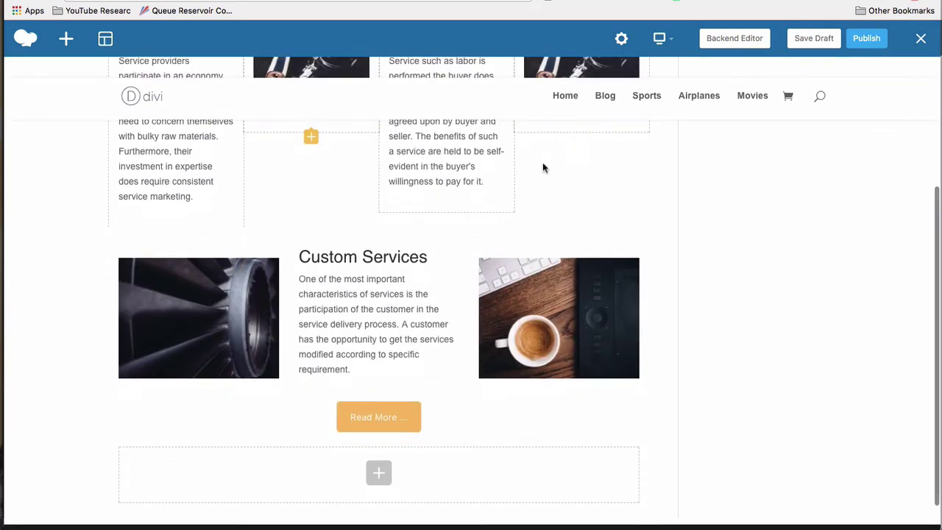
scroll(543, 168, "up", 5)
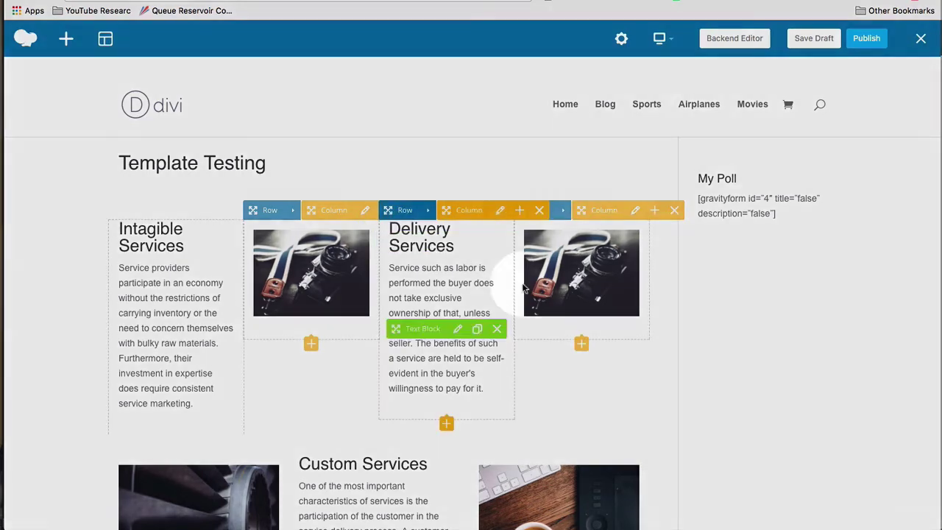
left_click(713, 348)
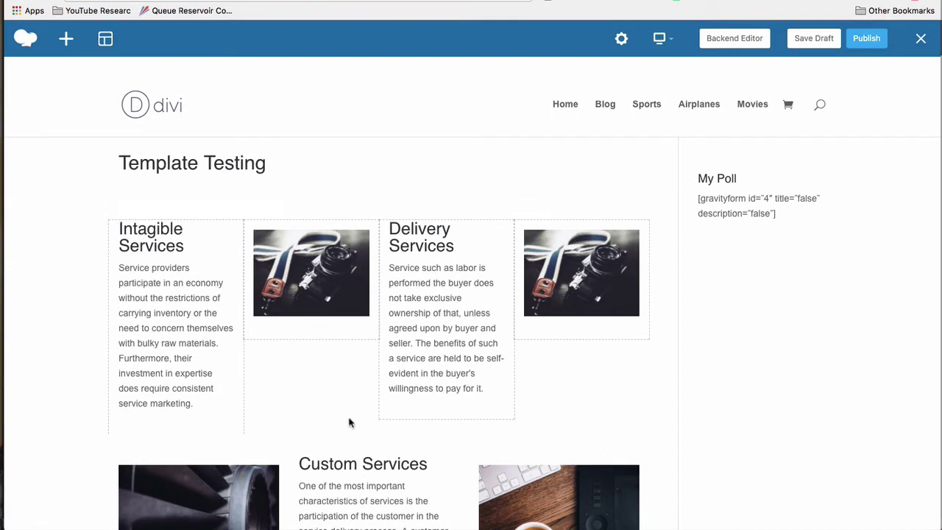
left_click(336, 361)
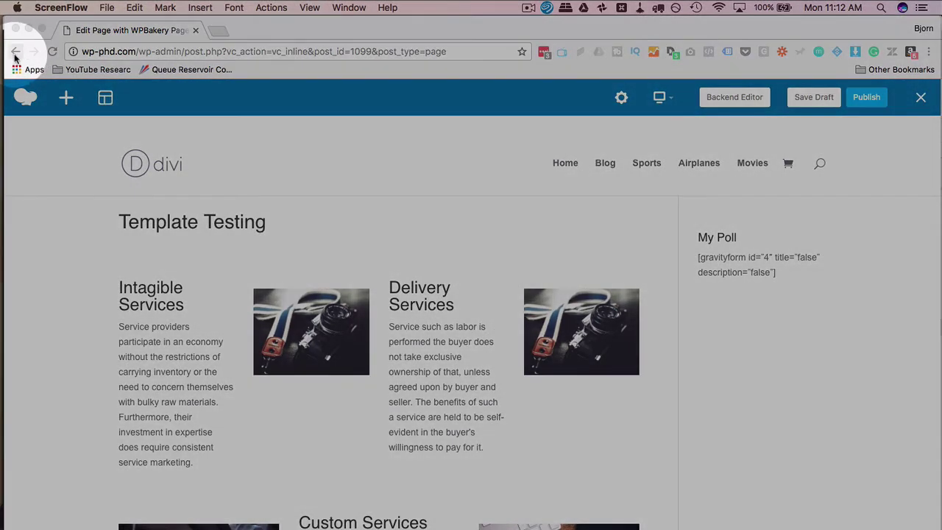
Step: Navigate back in the browser and highlight the leave-site unsaved-changes warning
left_click(15, 53)
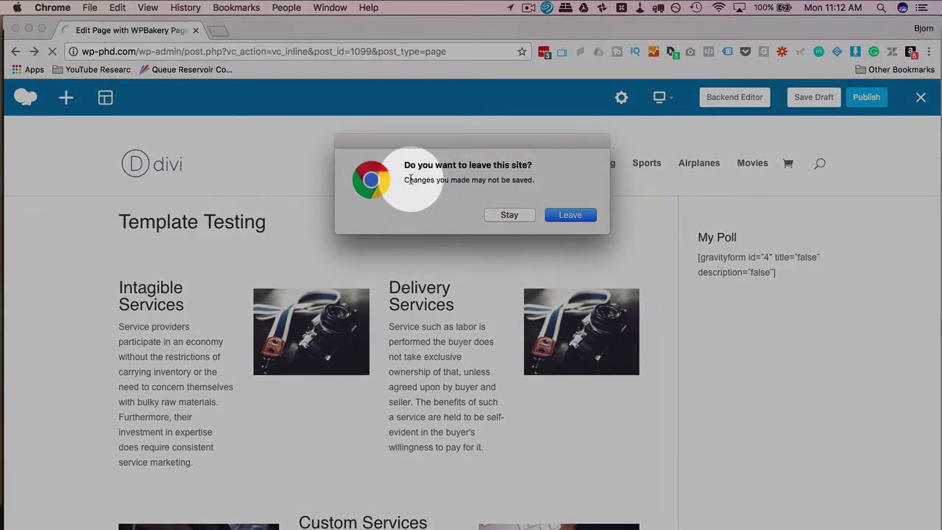
left_click_drag(404, 179, 542, 180)
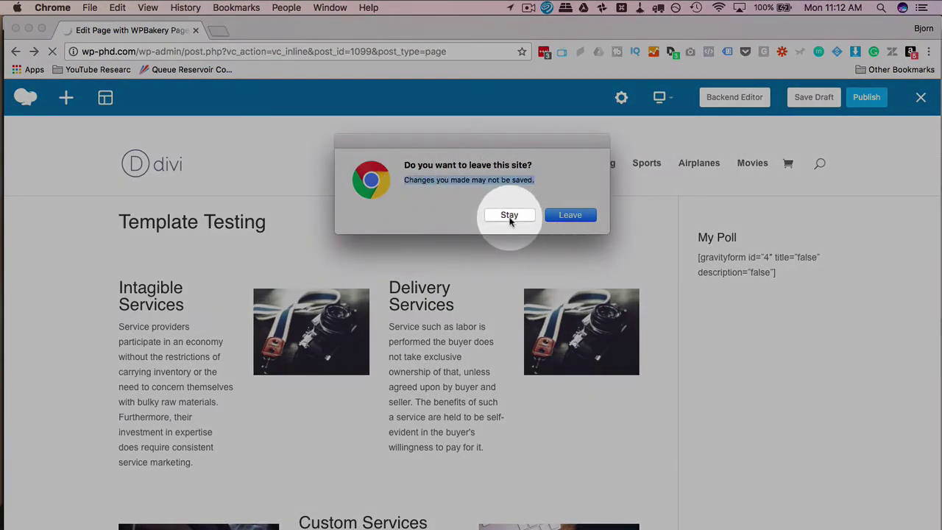